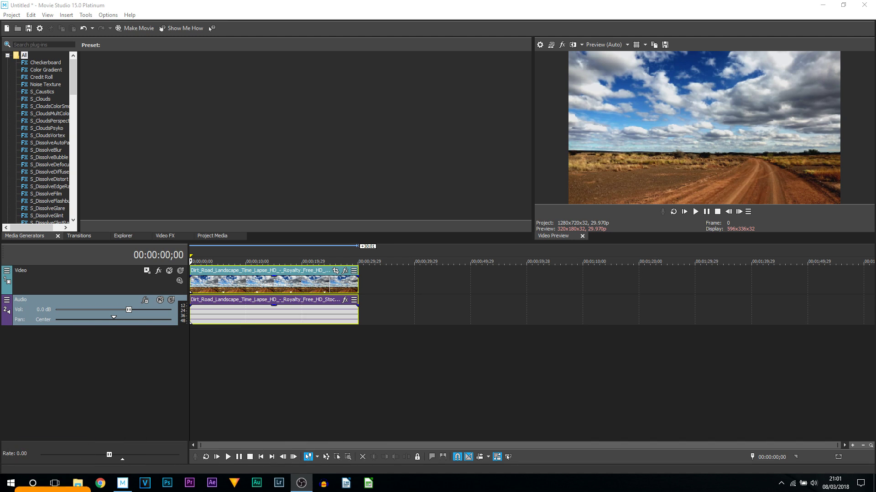
# - Duplicate the Video track into a 'Copy of Video' track and select the top clip
pyautogui.click(188, 291)
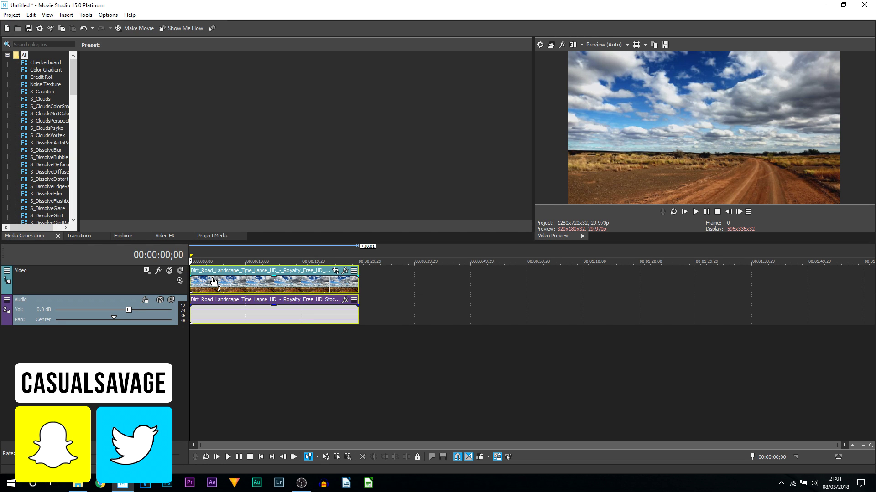
pyautogui.rightClick(156, 283)
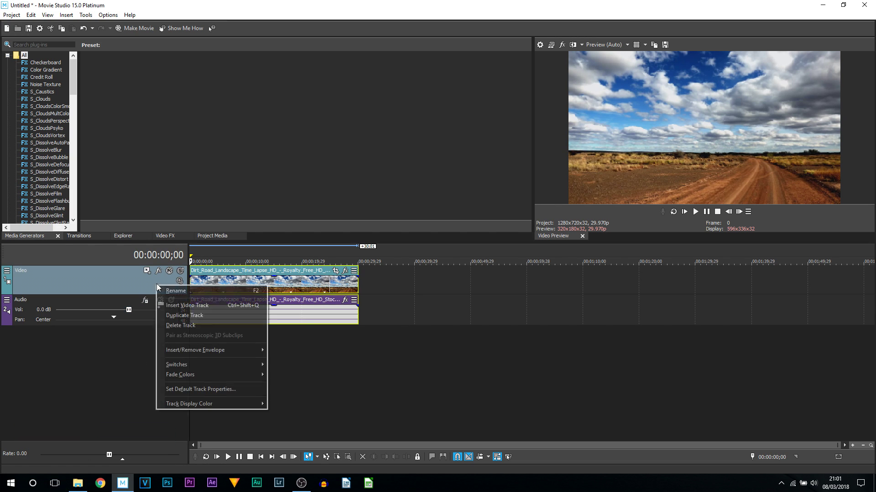
pyautogui.click(195, 316)
pyautogui.click(192, 287)
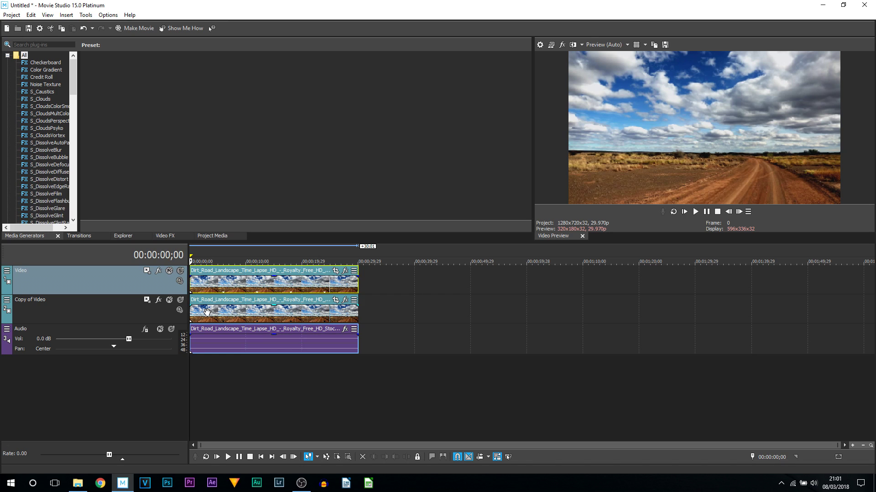
# - Apply the Picture In Picture (Default) preset from Video FX to the top landscape clip
pyautogui.click(157, 236)
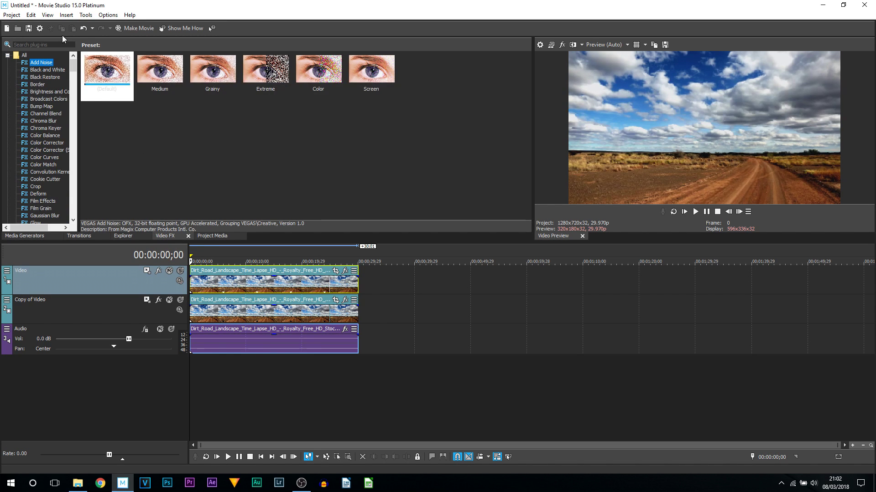
pyautogui.click(45, 18)
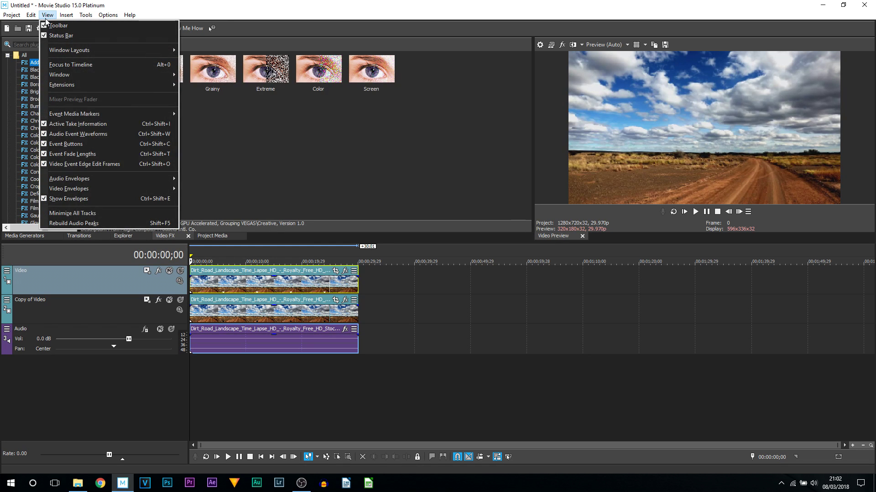
pyautogui.moveTo(92, 76)
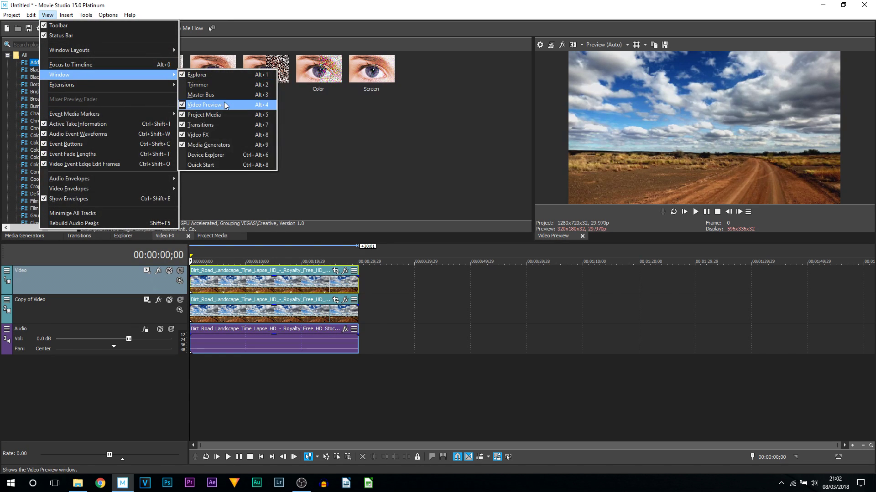
pyautogui.click(248, 137)
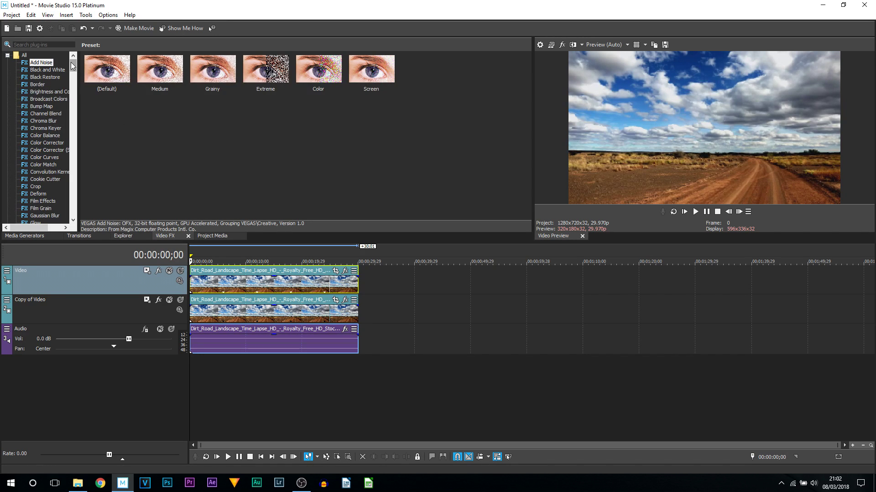
pyautogui.scroll(-5, 71, 66)
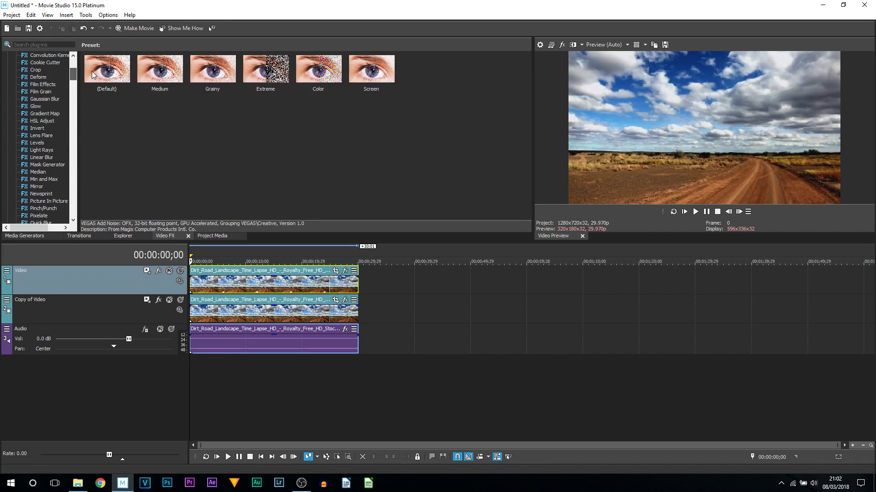
pyautogui.scroll(-3, 39, 149)
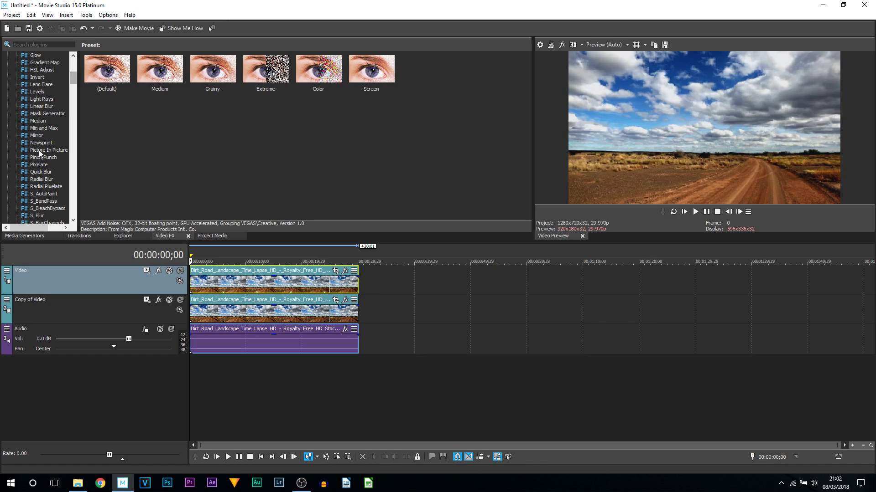
pyautogui.click(33, 151)
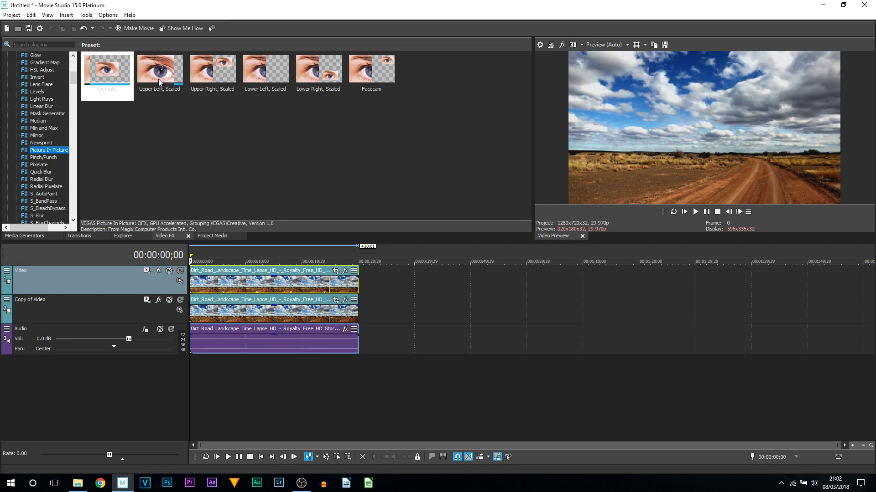
pyautogui.moveTo(101, 73); pyautogui.dragTo(270, 283)
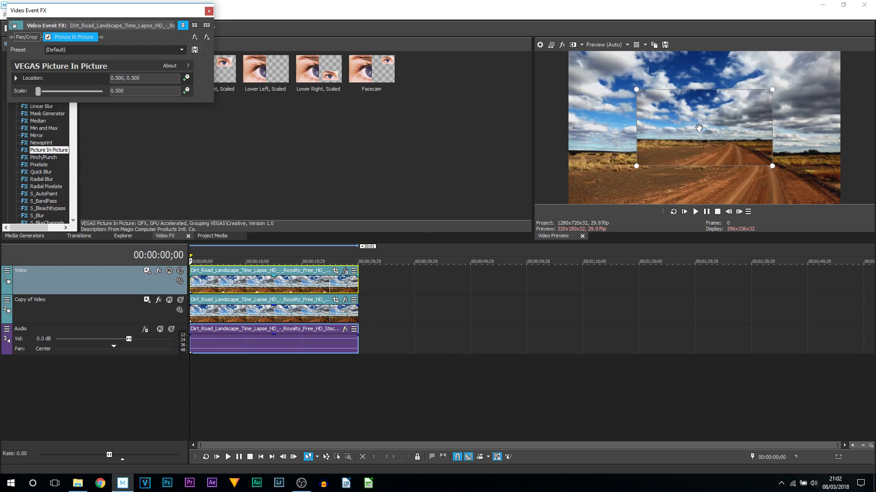
# - Resize the inset to scale 0.276 and place it top-right at 0.837, 0.807, then preview playback
pyautogui.moveTo(707, 118); pyautogui.dragTo(742, 109)
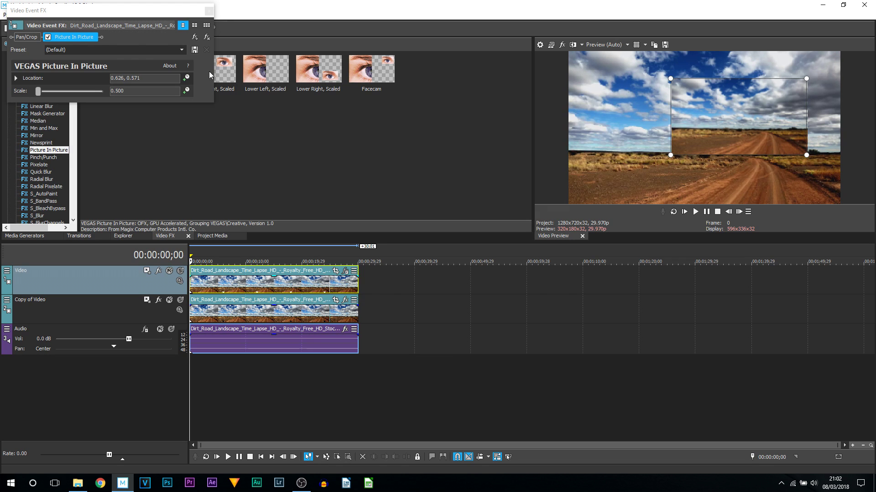
pyautogui.moveTo(719, 111); pyautogui.dragTo(675, 111)
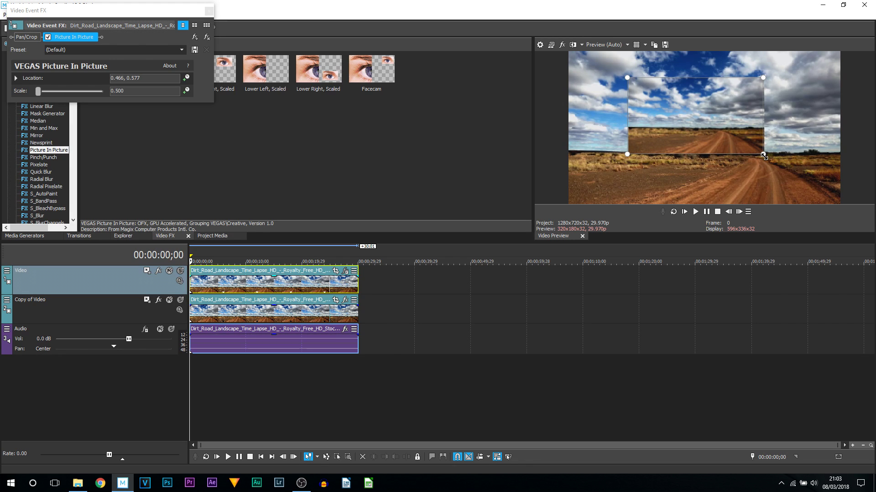
pyautogui.moveTo(763, 156); pyautogui.dragTo(739, 132)
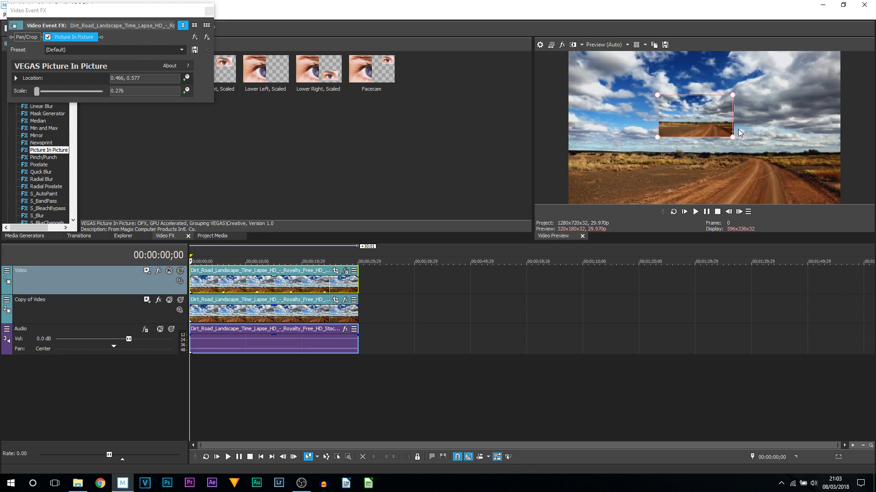
pyautogui.moveTo(690, 114); pyautogui.dragTo(792, 80)
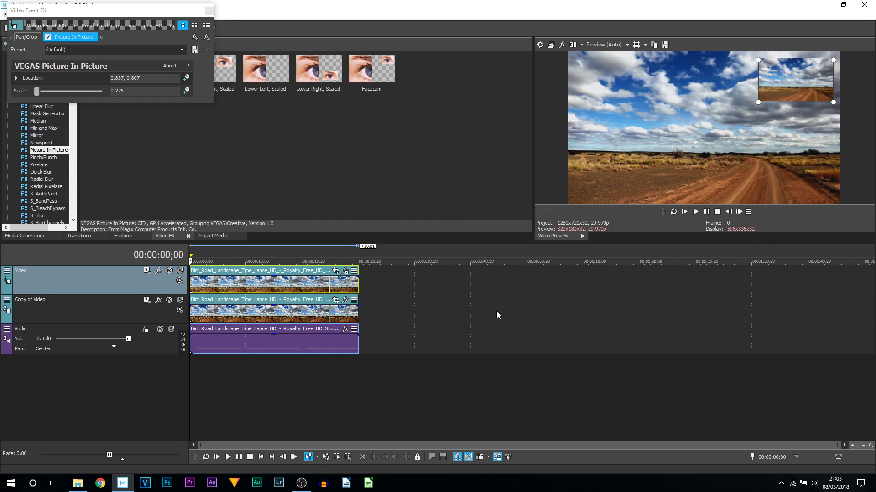
pyautogui.click(685, 212)
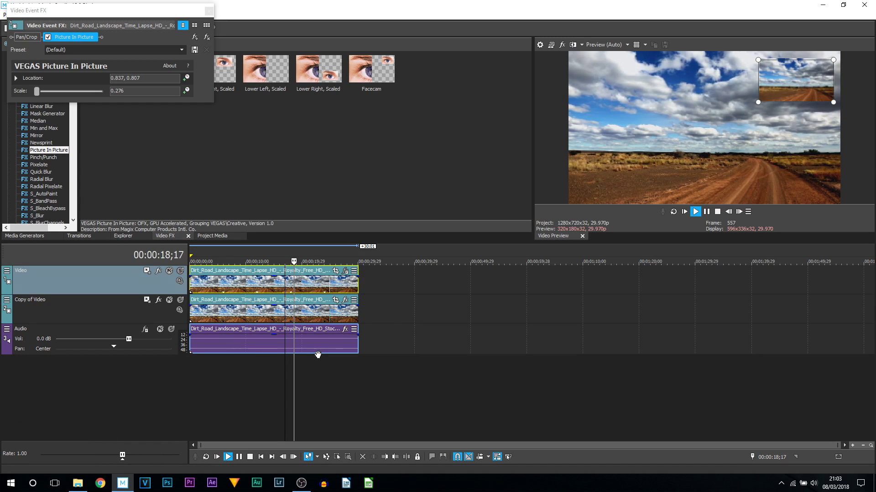
pyautogui.press('space')
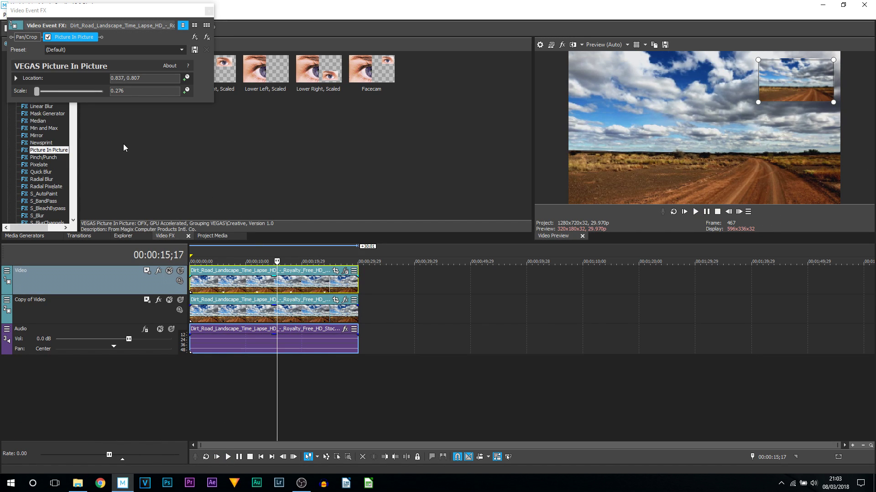
pyautogui.click(192, 286)
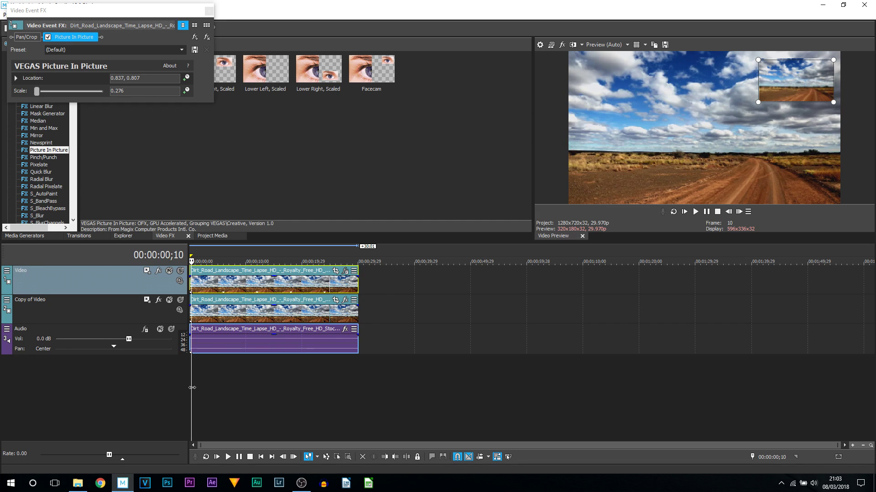
pyautogui.press('Home')
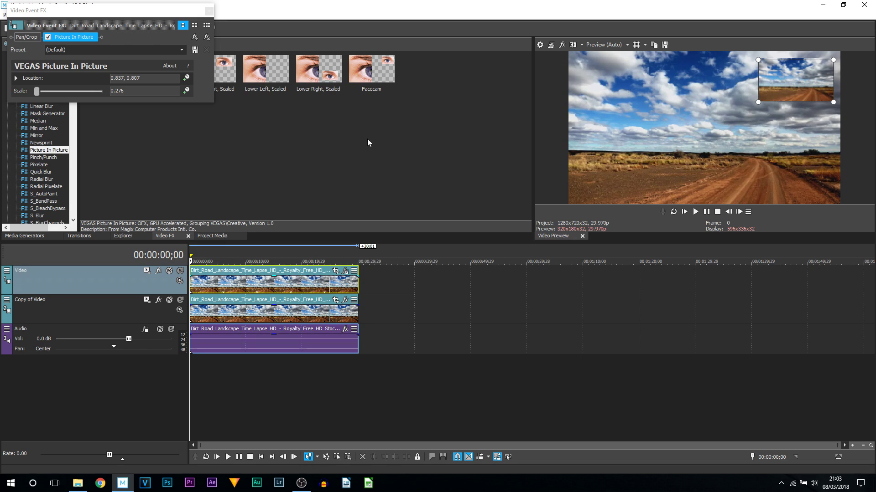
# - Animate the inset's scale with Sync Cursor on, setting a 0.001 scale keyframe at the clip start
pyautogui.click(187, 90)
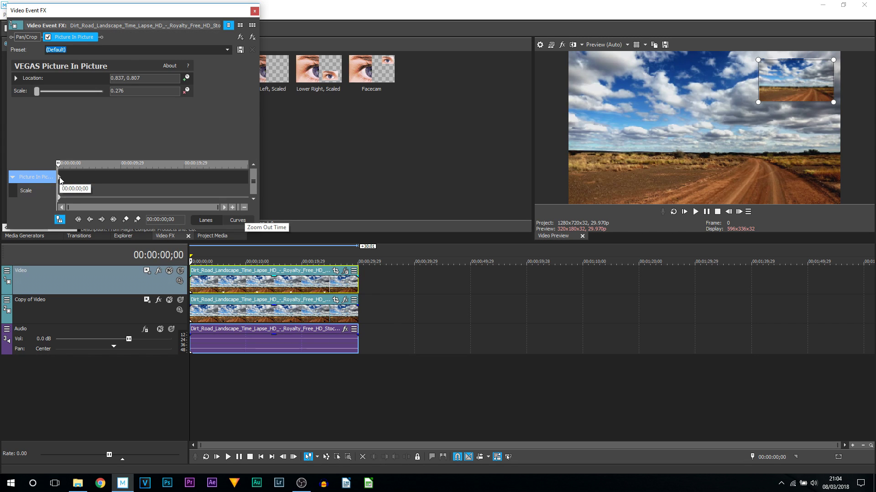
pyautogui.click(61, 221)
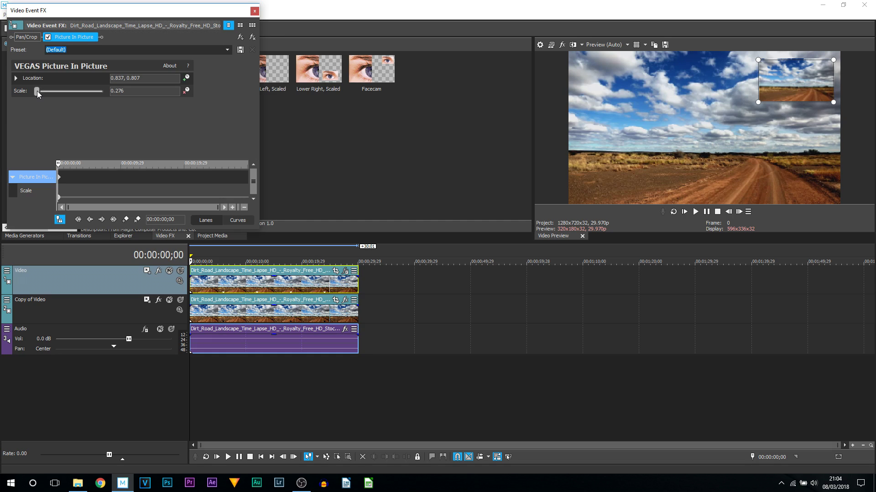
pyautogui.moveTo(37, 91); pyautogui.dragTo(3, 94)
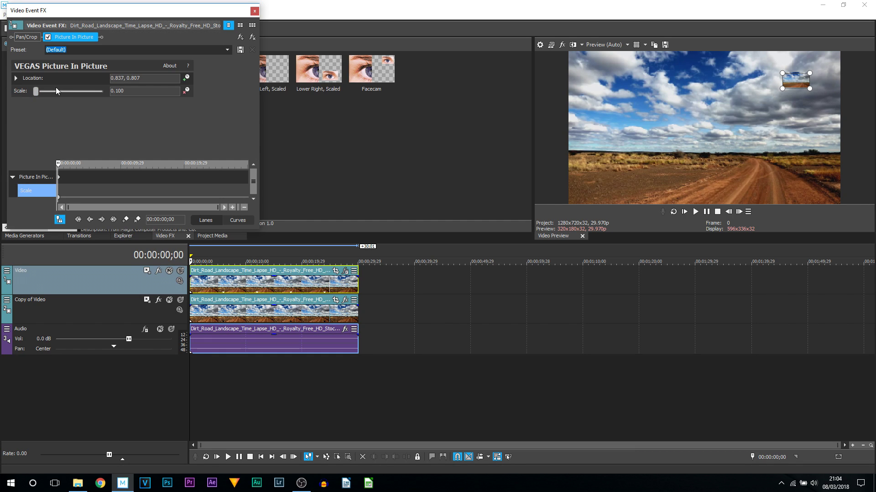
pyautogui.click(136, 94)
pyautogui.write('0.001')
pyautogui.press('Return')
pyautogui.click(223, 283)
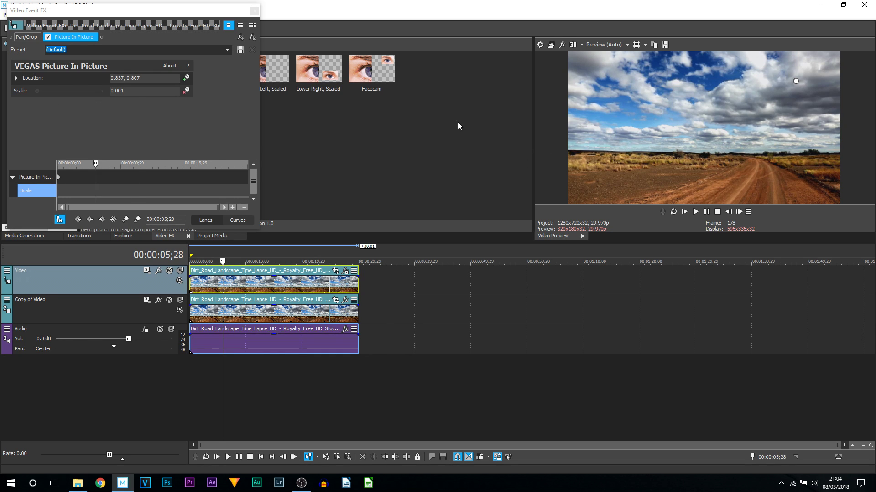
# - Add a 0.250 scale keyframe at 00:00:05;28
pyautogui.click(39, 79)
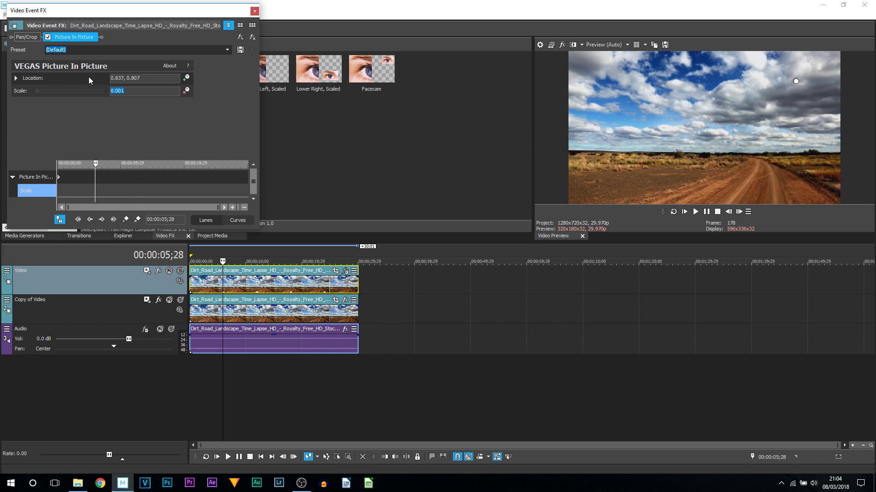
pyautogui.write('0.25')
pyautogui.press('Return')
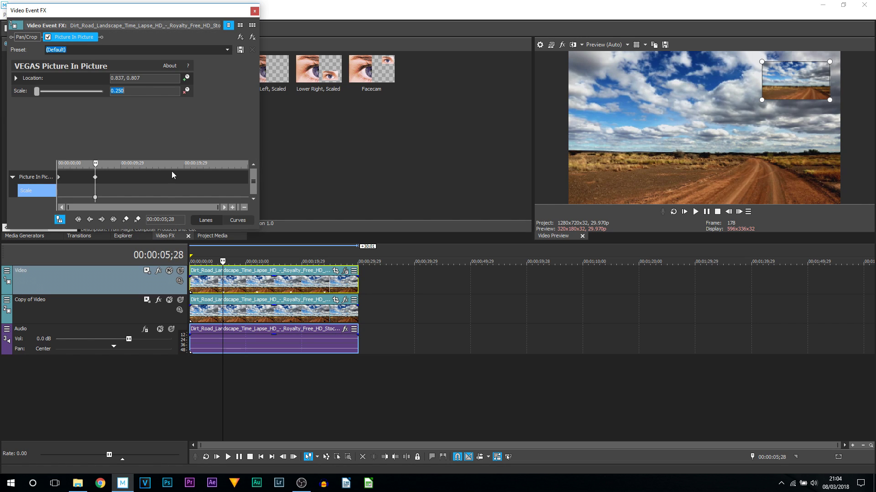
# - Step between the two scale keyframes, then play and stop to watch the inset grow from a dot
pyautogui.click(132, 177)
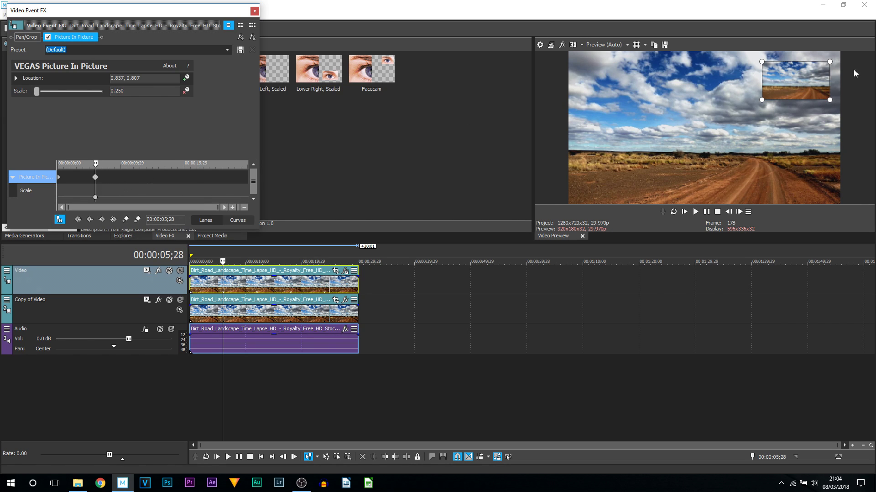
pyautogui.click(59, 178)
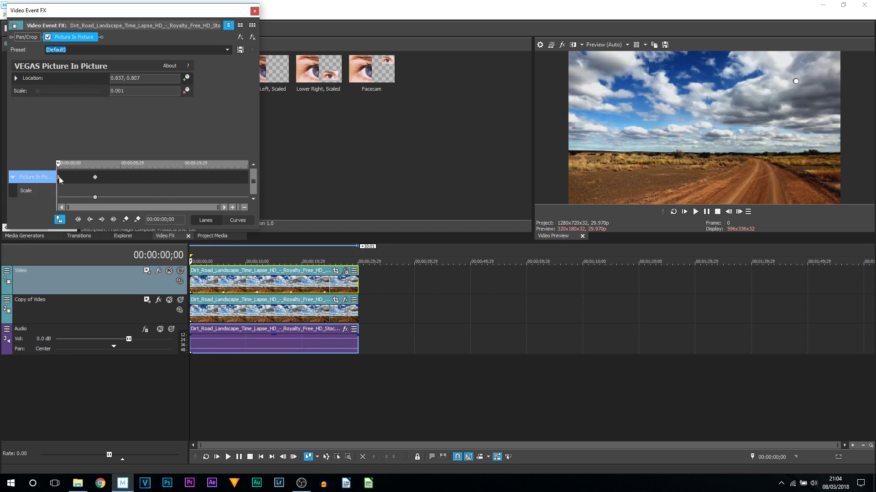
pyautogui.click(95, 177)
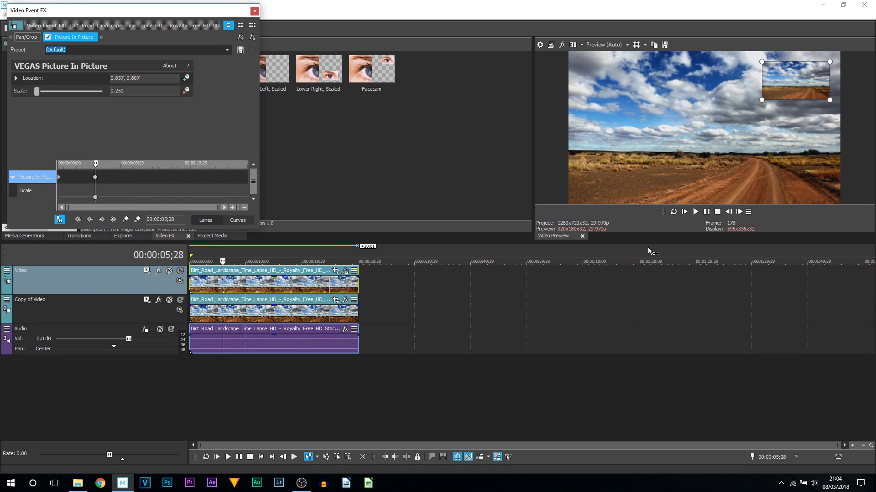
pyautogui.click(684, 212)
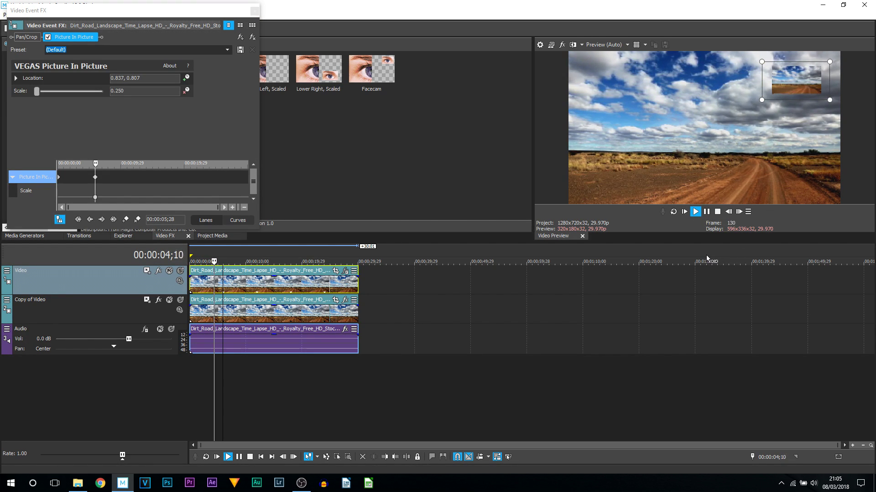
pyautogui.click(717, 212)
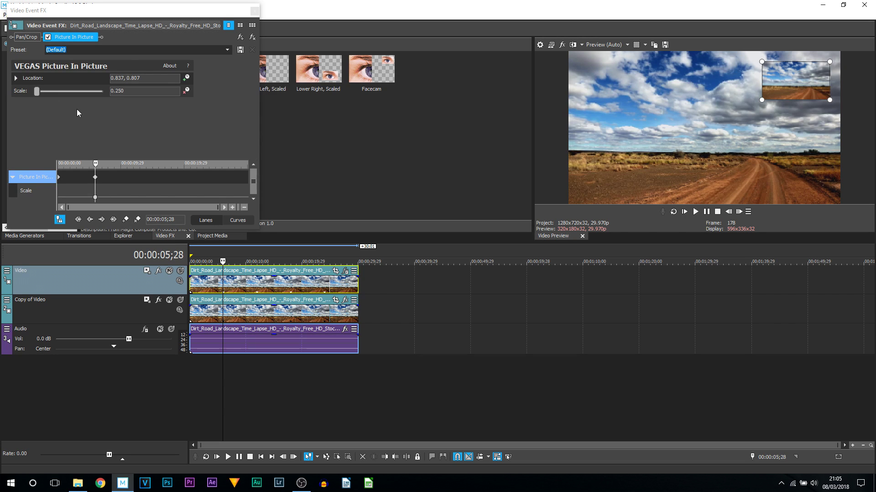
# - Show the Location X and Y keyframe lanes and return to the first keyframe at the clip start
pyautogui.click(184, 79)
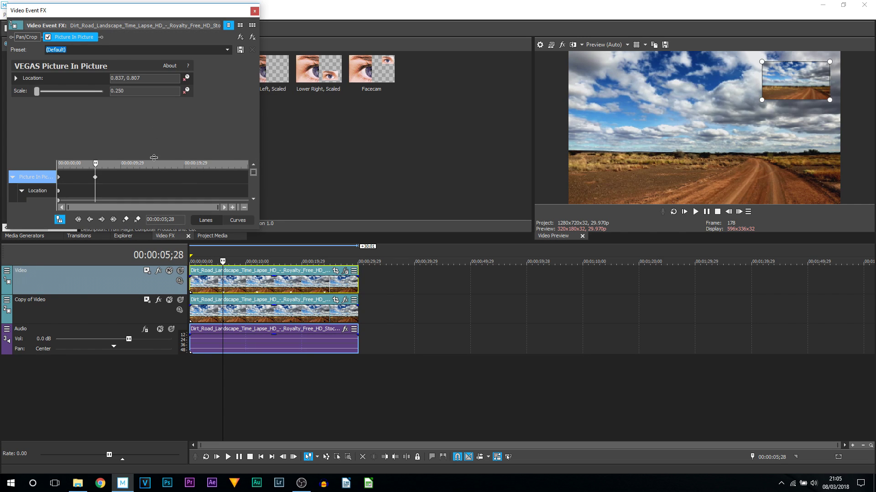
pyautogui.moveTo(154, 160); pyautogui.dragTo(152, 136)
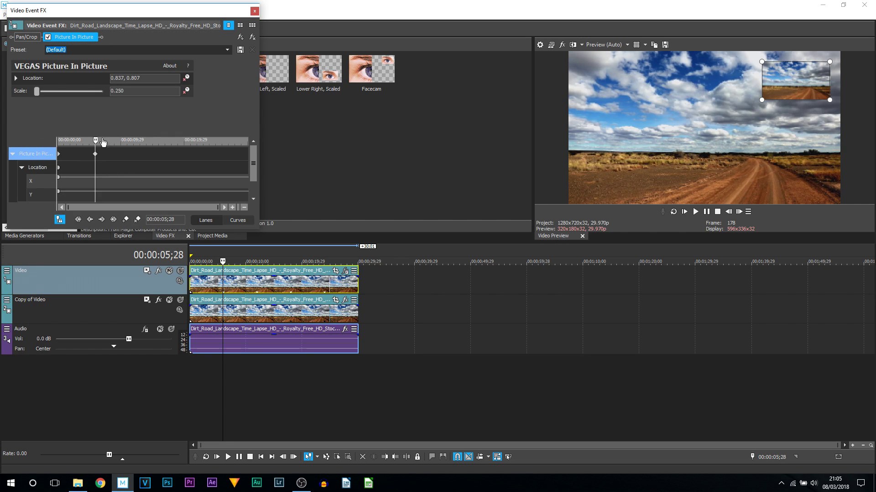
pyautogui.moveTo(250, 161); pyautogui.dragTo(254, 185)
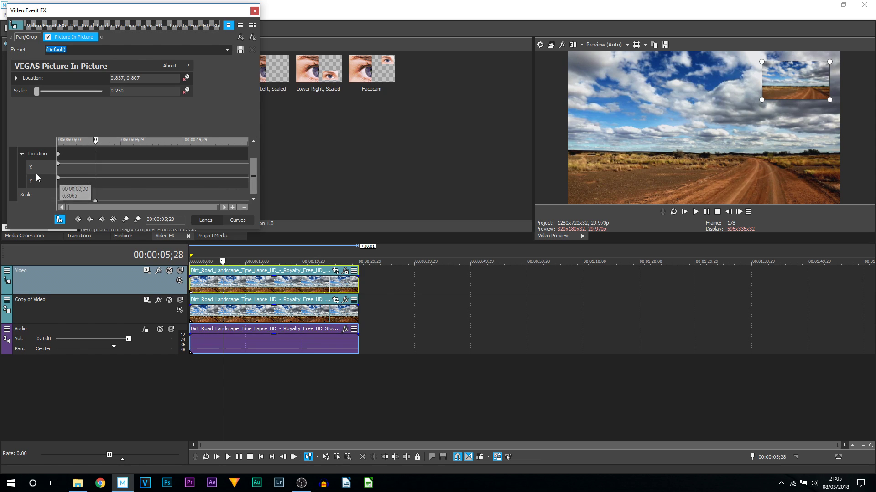
pyautogui.click(249, 165)
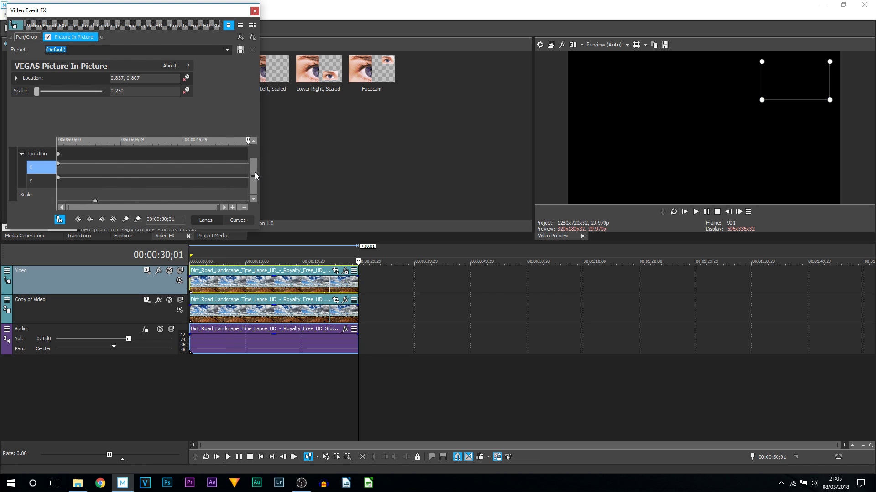
pyautogui.moveTo(254, 171); pyautogui.dragTo(254, 160)
pyautogui.click(94, 154)
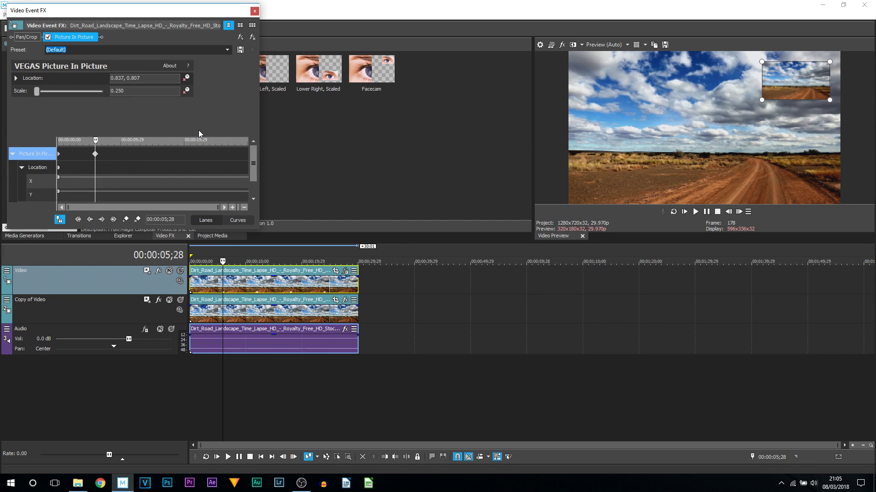
pyautogui.click(60, 154)
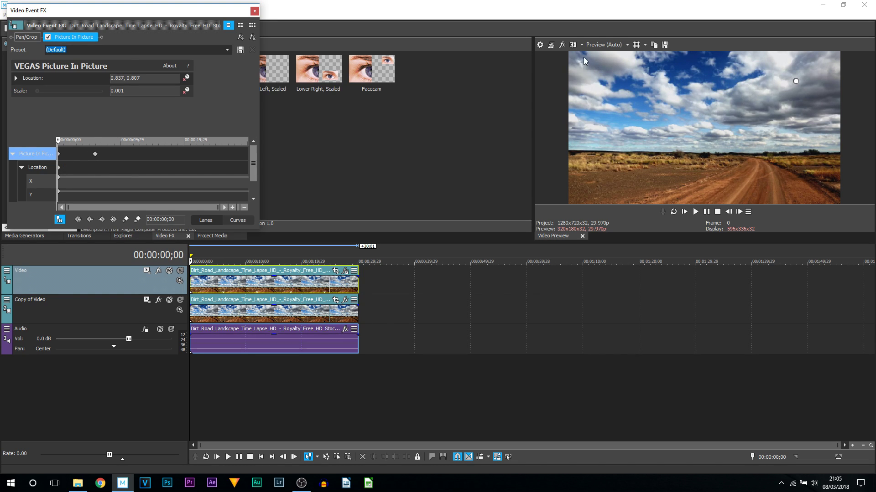
# - At the 00:00:05;28 keyframe, move the inset to the upper-left at 0.168, 0.810, then return to the start
pyautogui.click(94, 154)
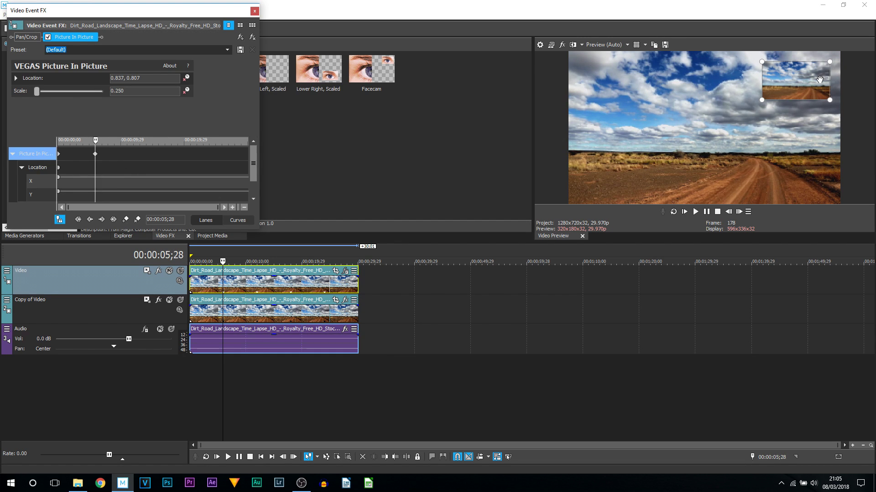
pyautogui.moveTo(819, 79); pyautogui.dragTo(639, 83)
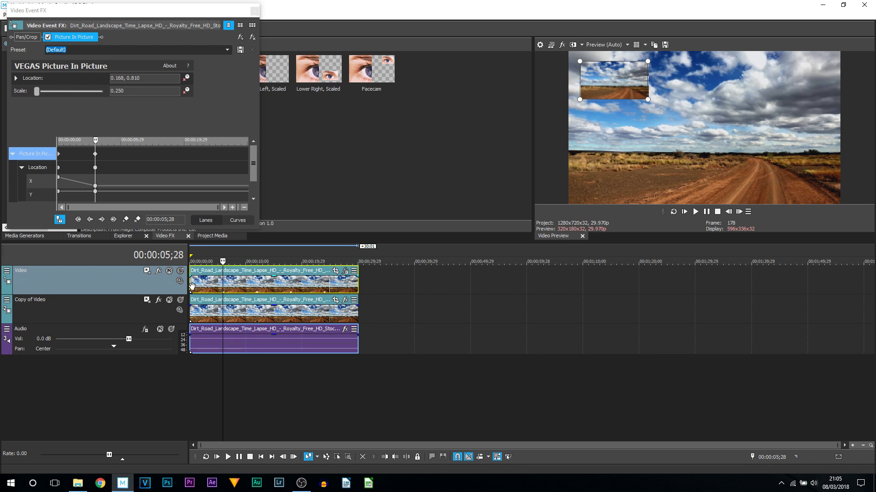
pyautogui.click(191, 285)
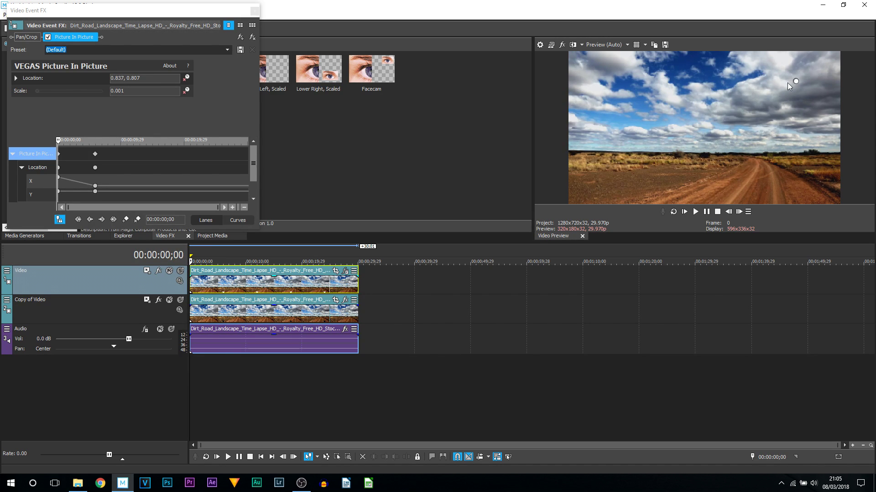
# - Play the inset growing as it slides from top-right to top-left, then close the Video Event FX window
pyautogui.click(684, 212)
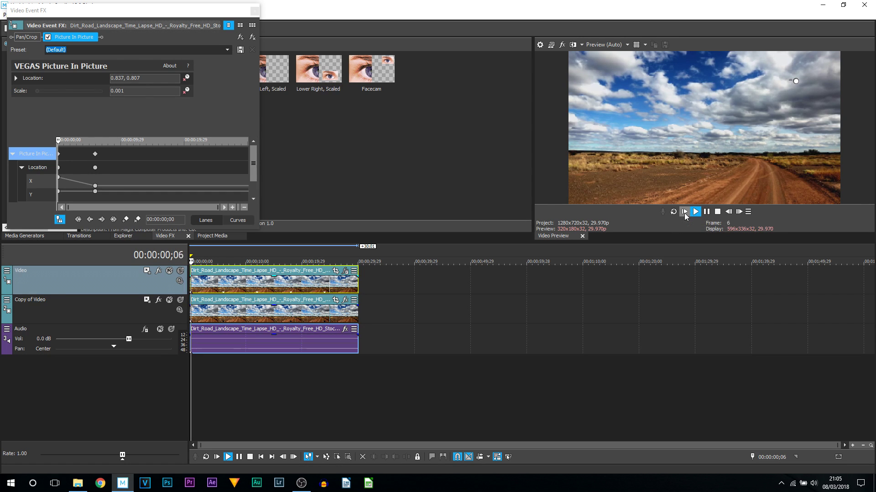
pyautogui.click(717, 214)
pyautogui.click(254, 11)
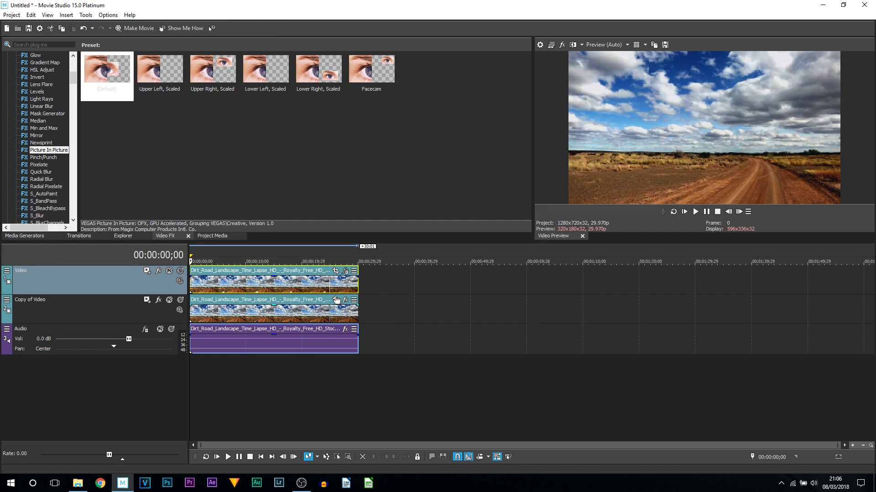
# - Remove the Picture In Picture plug-in from the top clip's Event FX chain and close the window
pyautogui.click(225, 286)
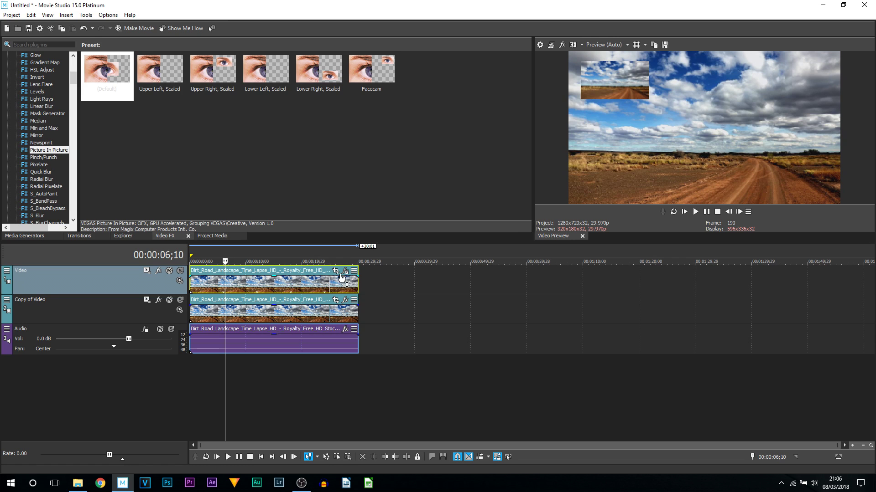
pyautogui.click(343, 271)
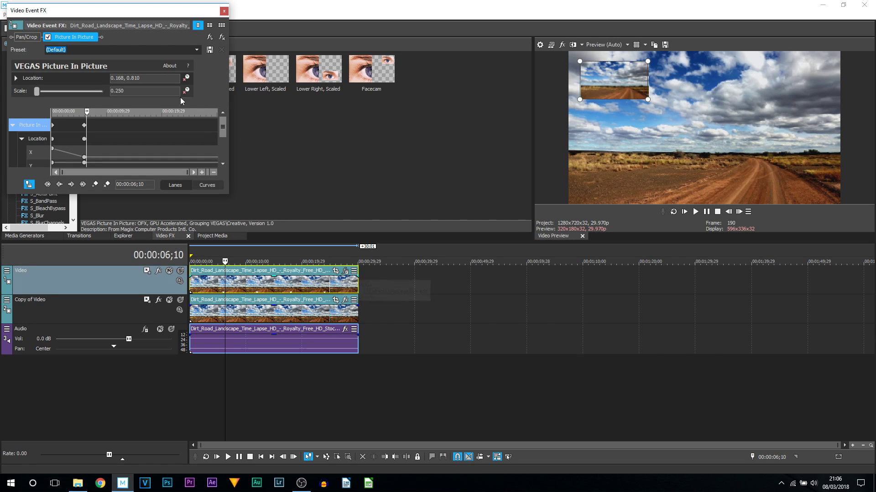
pyautogui.click(222, 37)
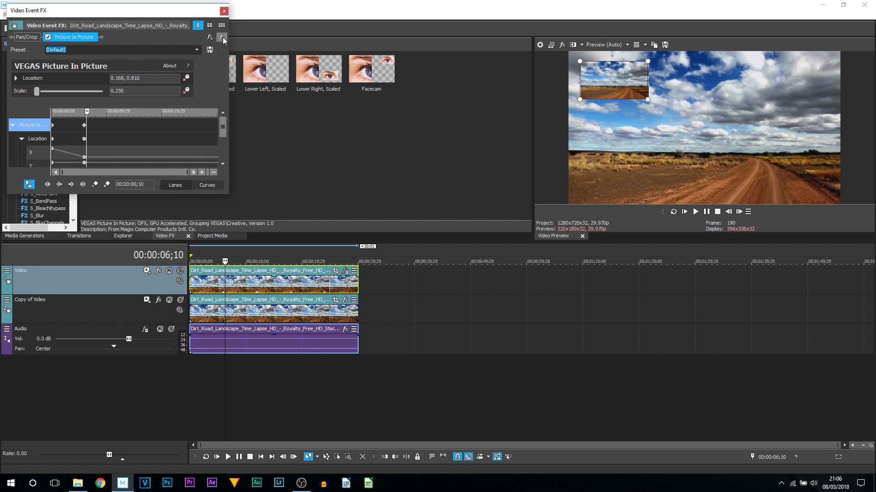
pyautogui.click(224, 11)
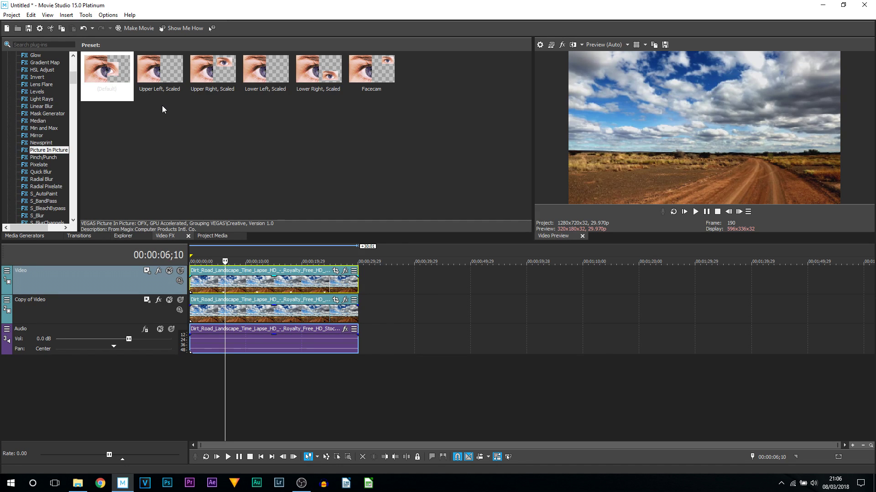
# - Apply the default Picture In Picture preset to the Video track at scale 0.248, top-right at 0.839, 0.807
pyautogui.moveTo(121, 55); pyautogui.dragTo(172, 124)
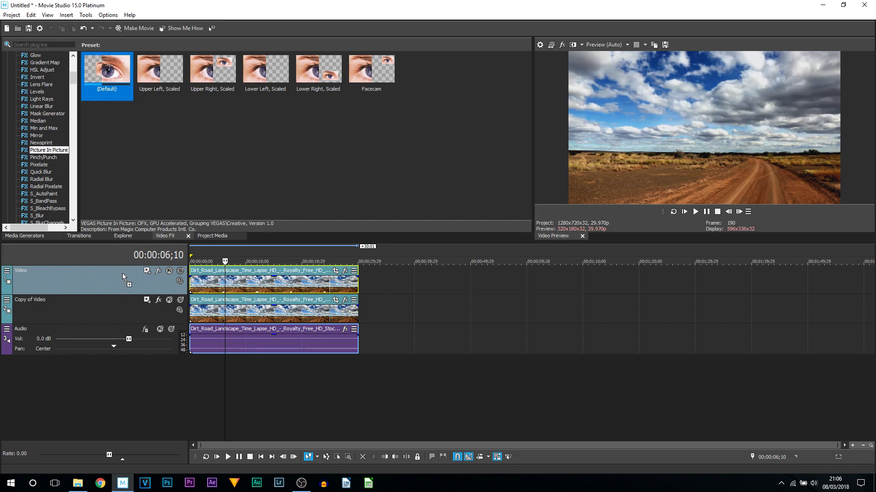
pyautogui.moveTo(123, 277); pyautogui.dragTo(124, 278)
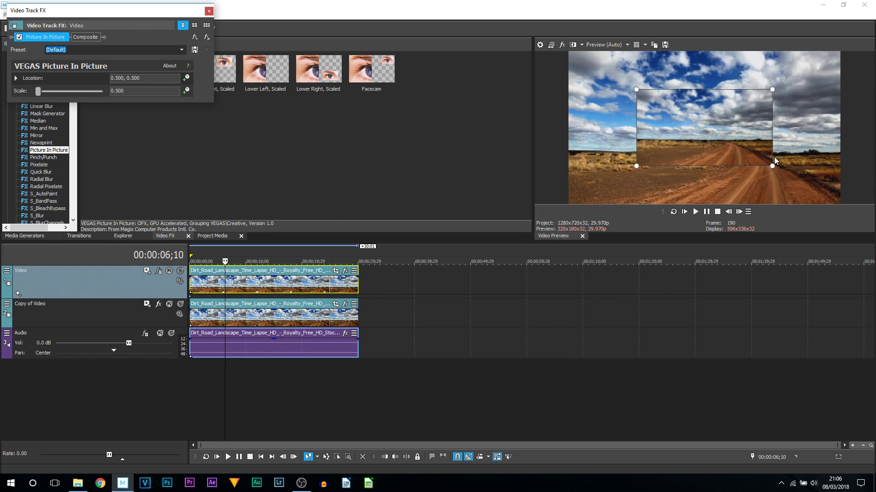
pyautogui.moveTo(770, 163); pyautogui.dragTo(782, 82)
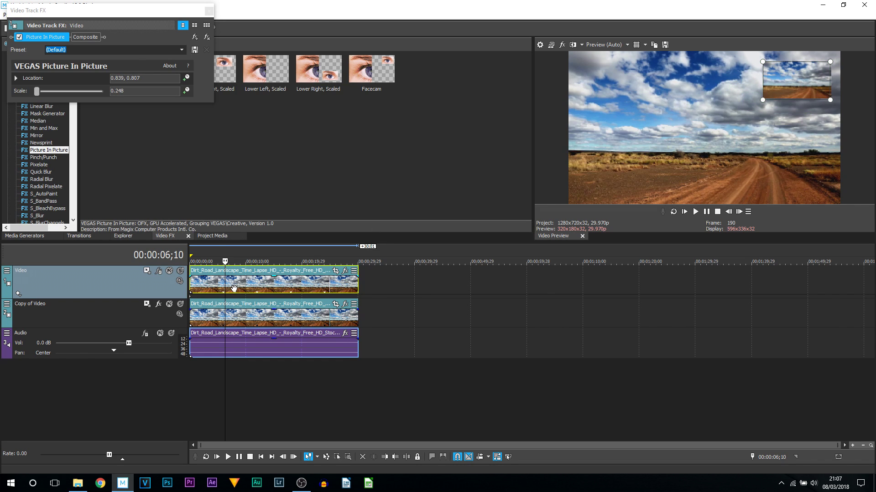
pyautogui.click(318, 285)
pyautogui.click(407, 281)
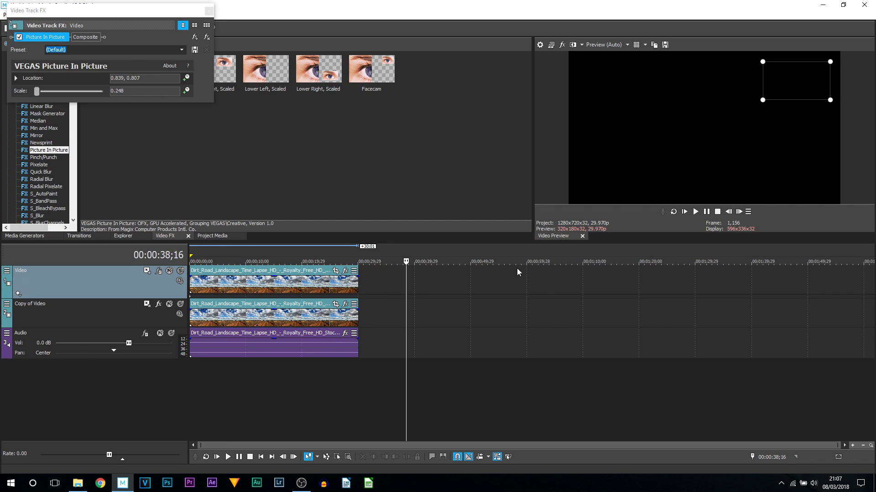
pyautogui.click(314, 285)
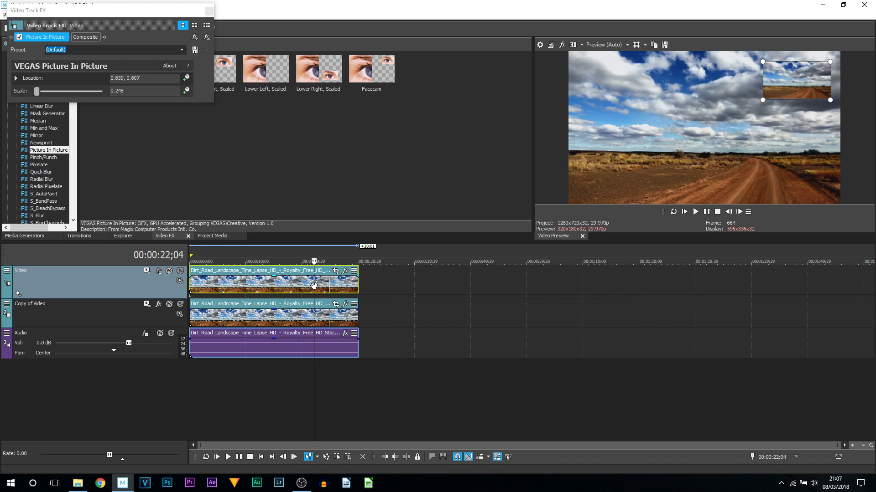
pyautogui.click(466, 285)
pyautogui.hotkey('ctrl', 'v')
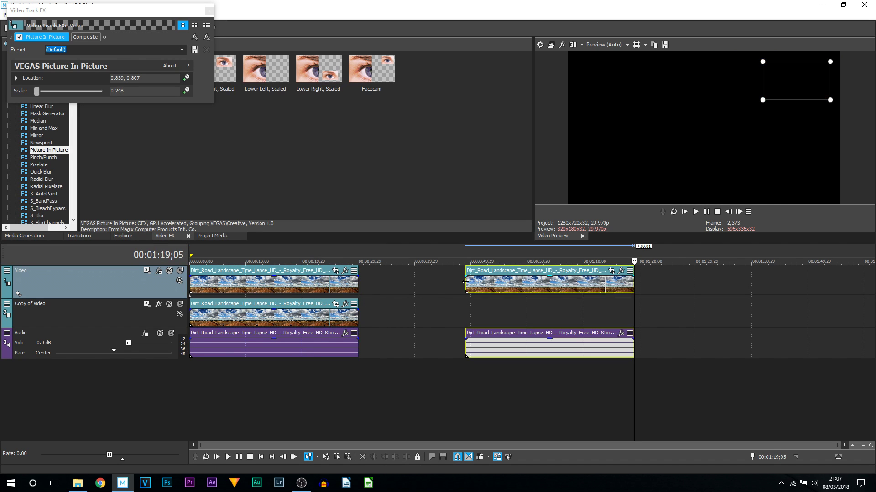
pyautogui.press('space')
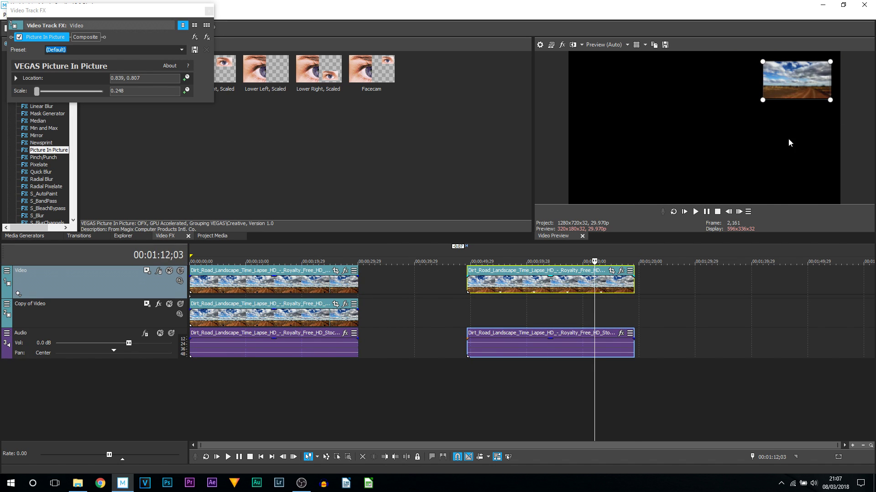
pyautogui.press('Delete')
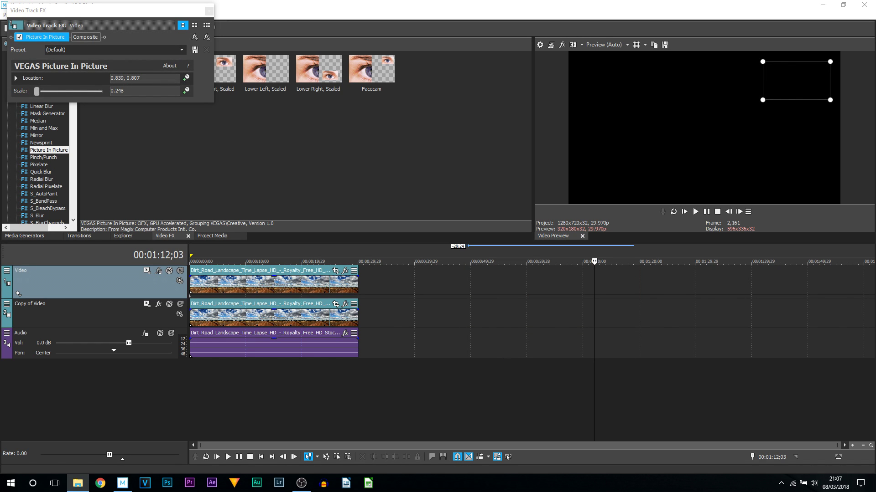
# - Drop a still image onto the Video track near 00:00:49, then check both top-right insets
pyautogui.moveTo(705, 250); pyautogui.dragTo(471, 283)
pyautogui.click(470, 283)
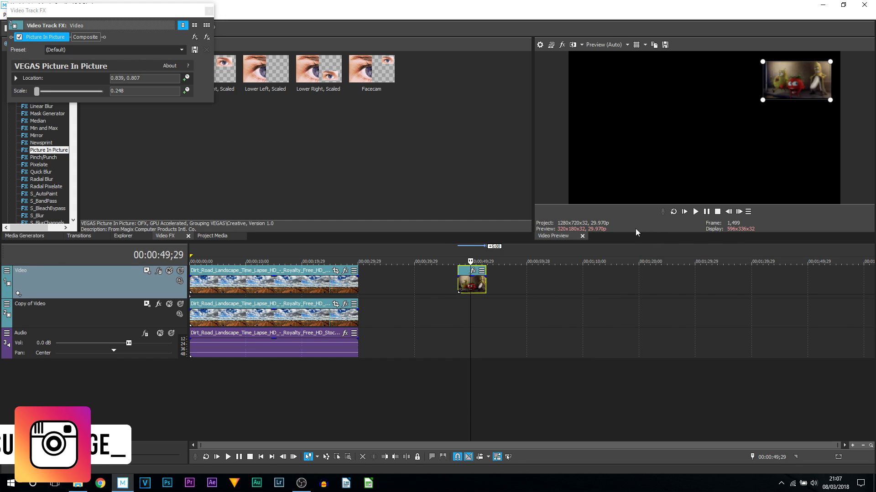
pyautogui.click(266, 292)
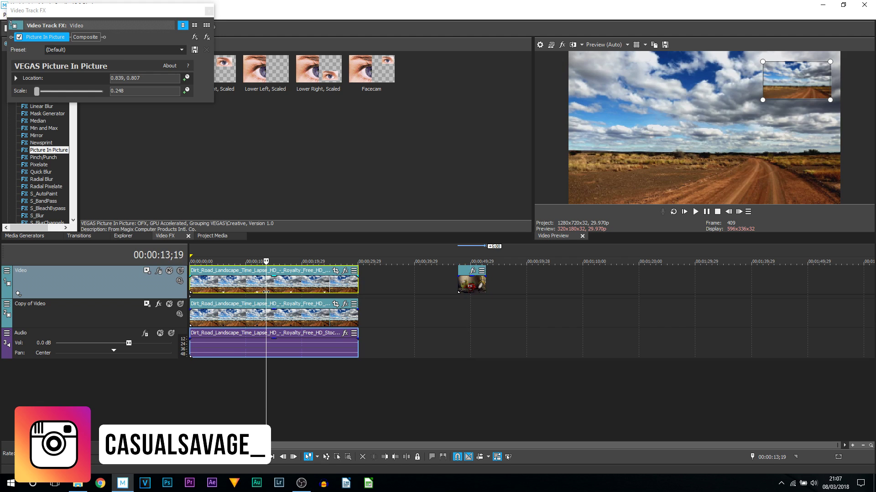
pyautogui.click(469, 313)
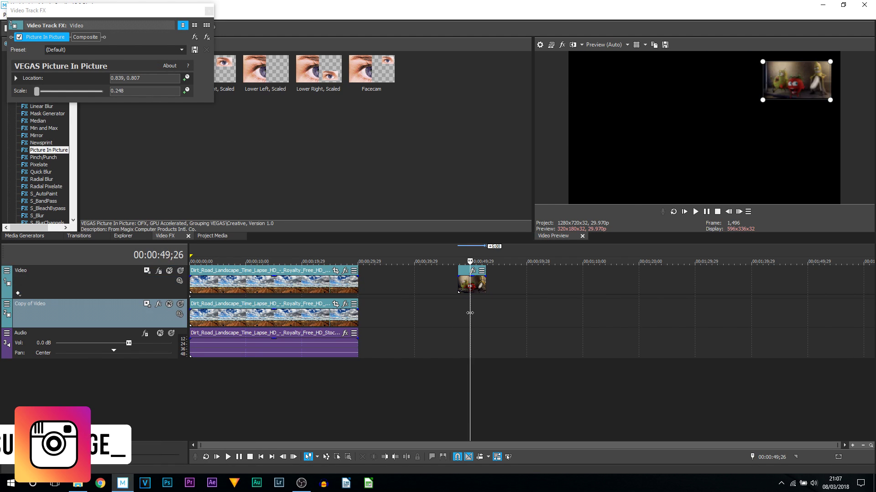